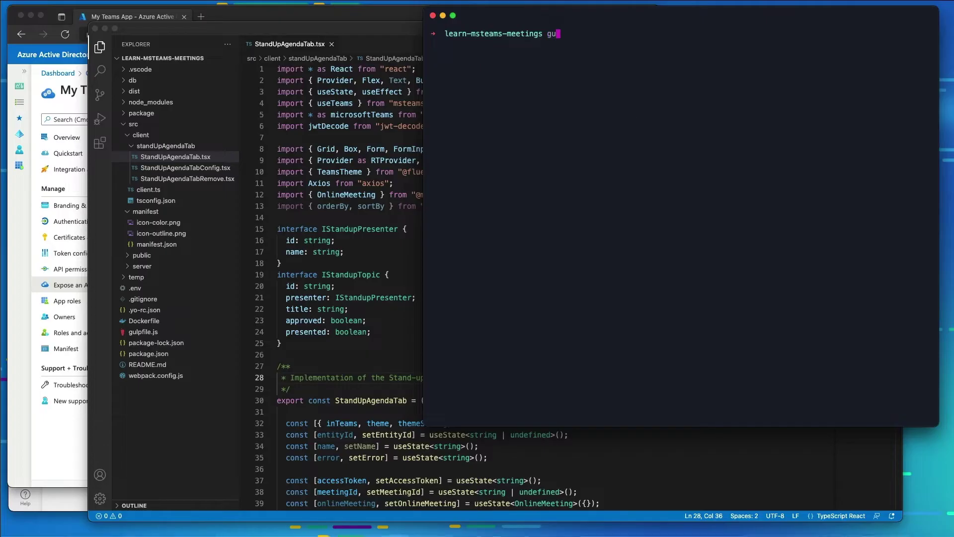
Run gulp ngrok-serve in the terminal to build and serve the project, and check the public ngrok URL.
type("grok")
key("BackSpace")
key("BackSpace")
key("BackSpace")
key("BackSpace")
type("grok-serve")
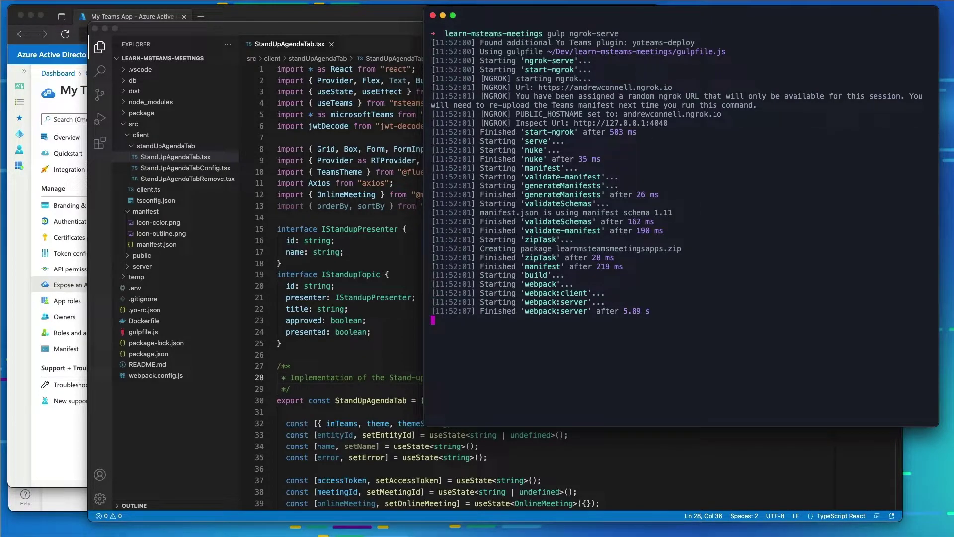
left_click_drag(525, 92, 654, 90)
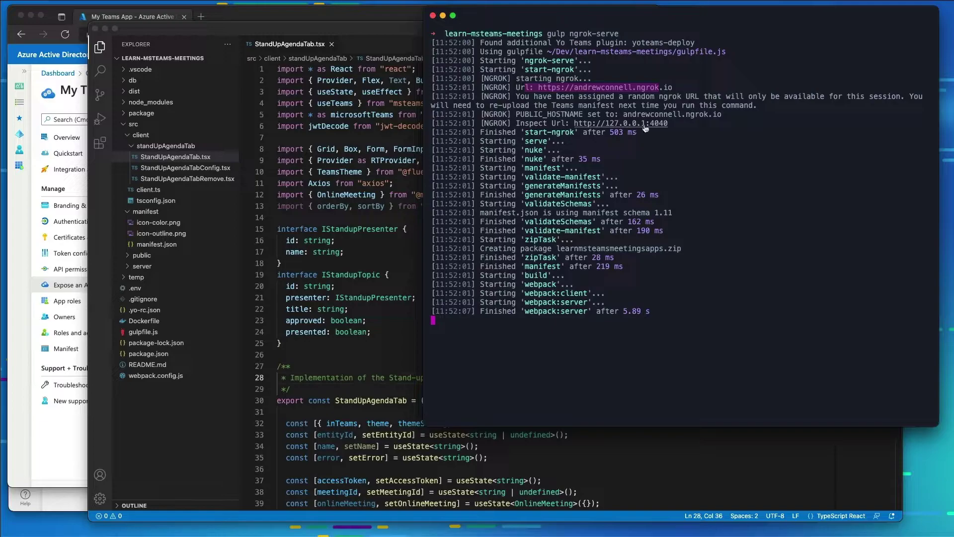
left_click(648, 106)
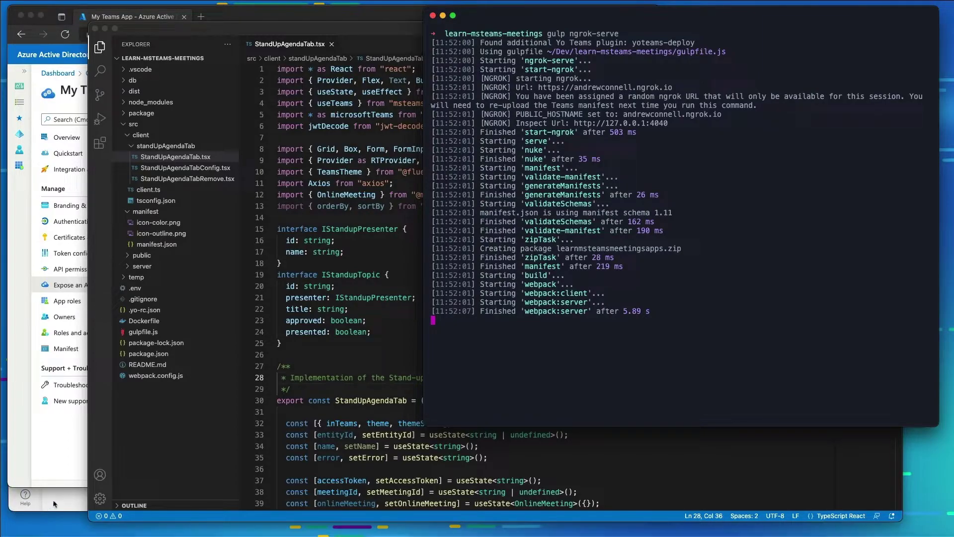
Switch to Microsoft Teams and send an invitation for "Test Meeting 01" on 1/31/22, 2:00–2:30 PM, with one required attendee.
key("super+Tab")
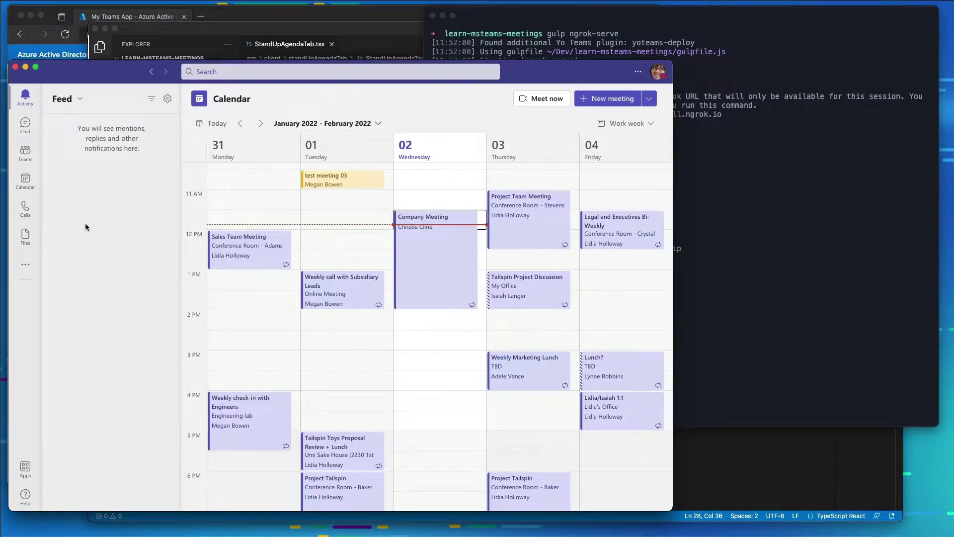
left_click(26, 180)
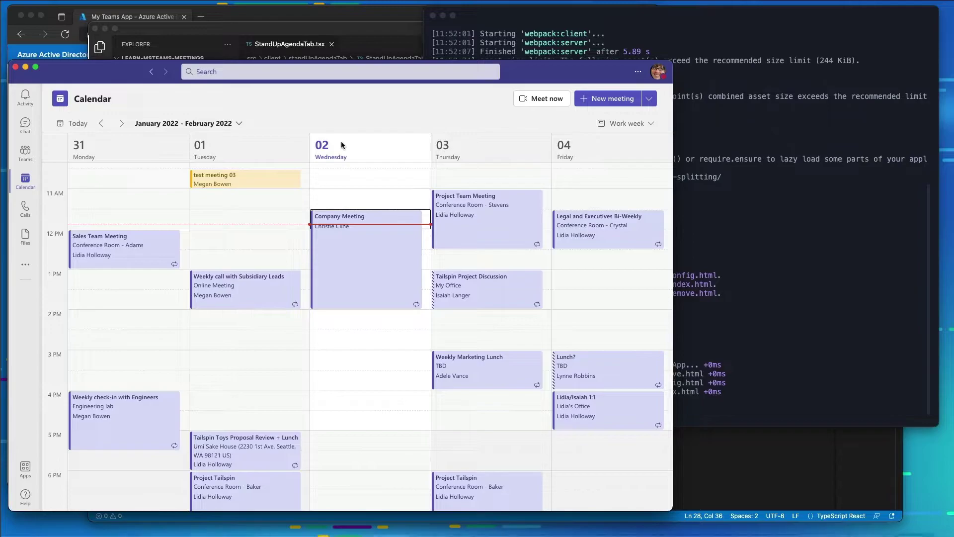
left_click(118, 323)
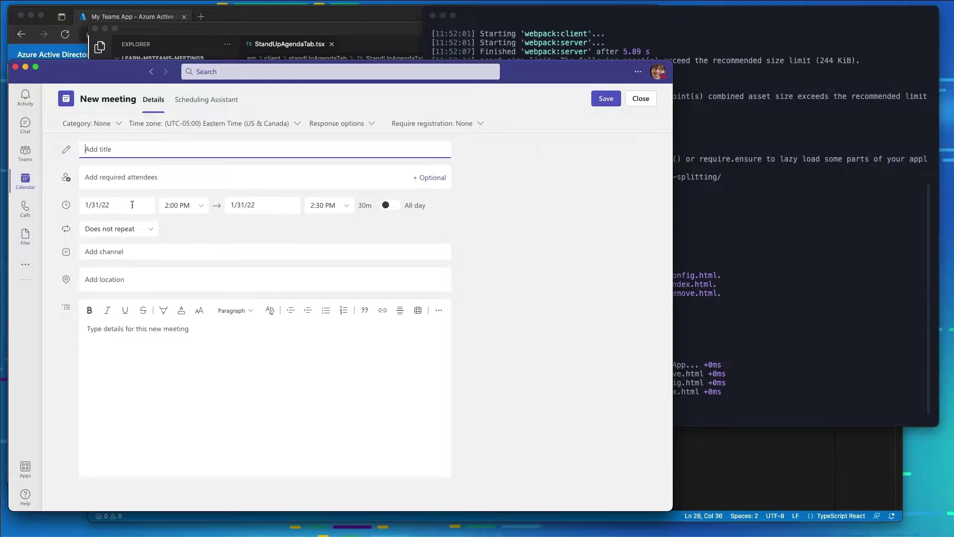
type("Test Meeting 01")
key("Tab")
type("alex")
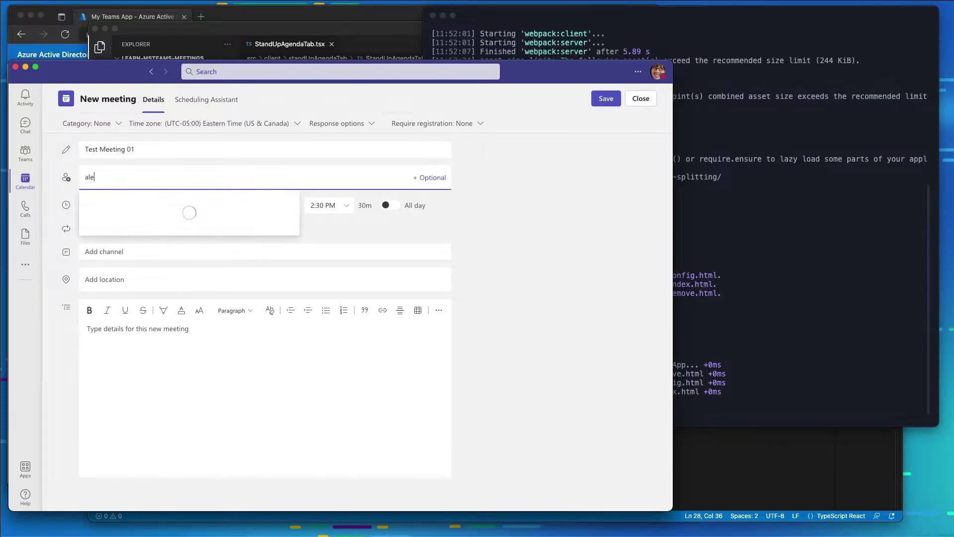
left_click(118, 197)
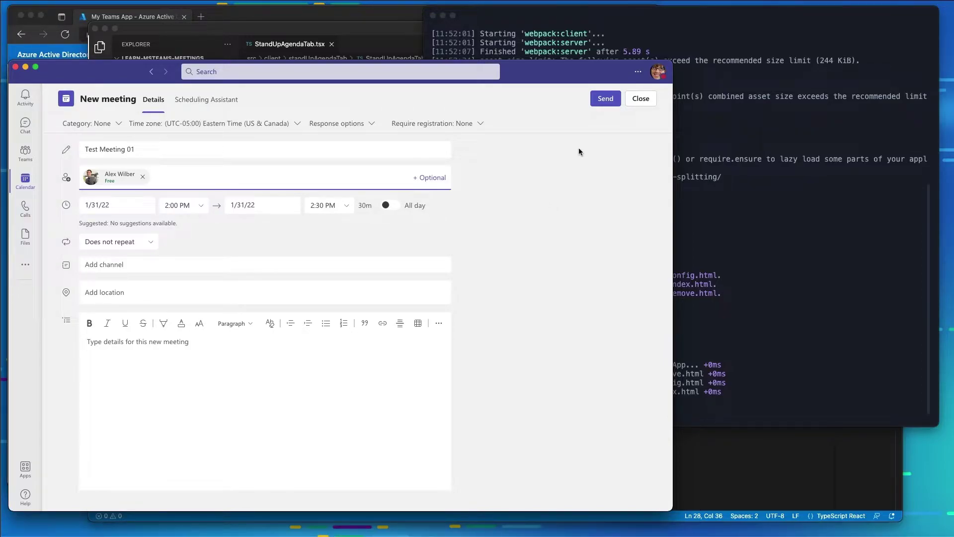
left_click(596, 99)
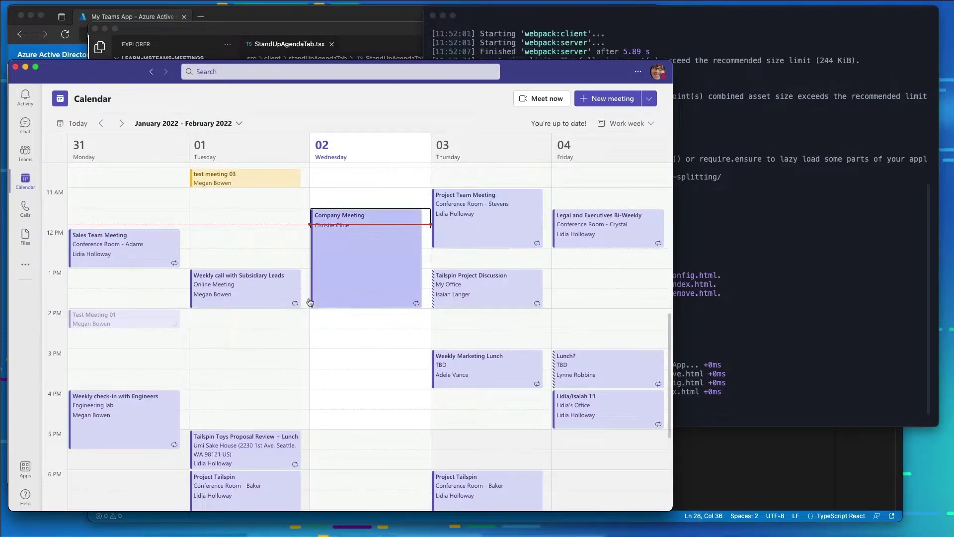
Schedule "Test Meeting 02" for 2/4/22, 2:00–2:30 PM, with the same required attendee, and send the invitation.
left_click(562, 312)
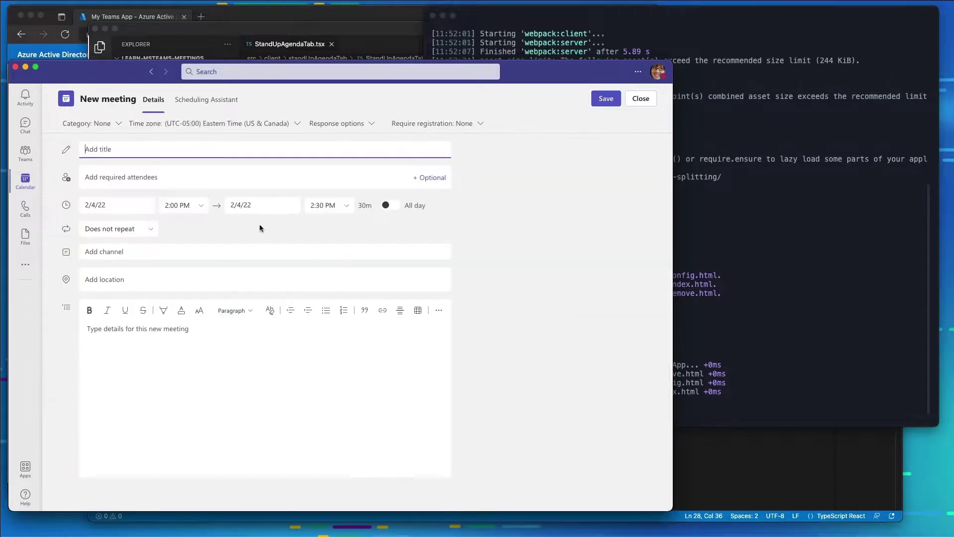
type("Test Meeting 0")
type("\\2")
key("BackSpace")
key("BackSpace")
key("BackSpace")
left_click(149, 177)
type("alexw")
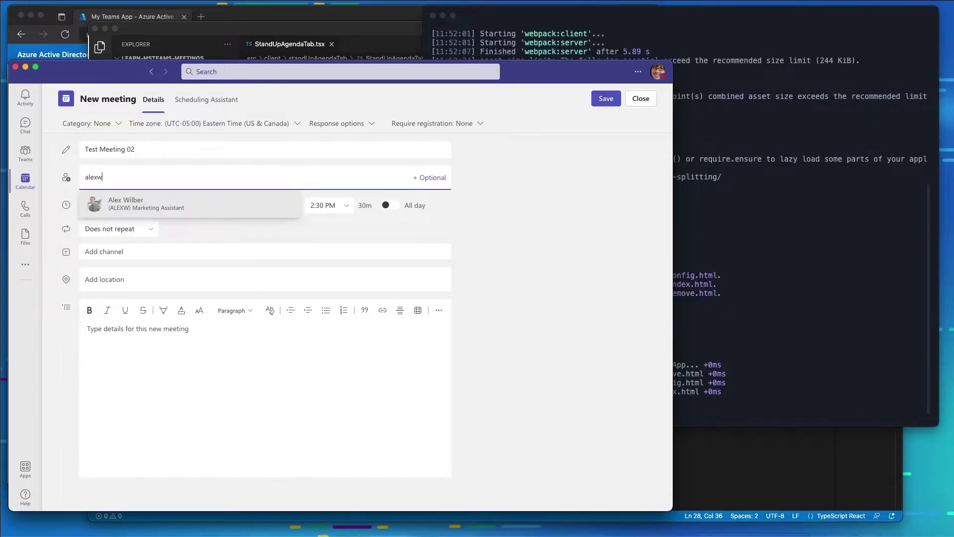
left_click(127, 202)
left_click(605, 98)
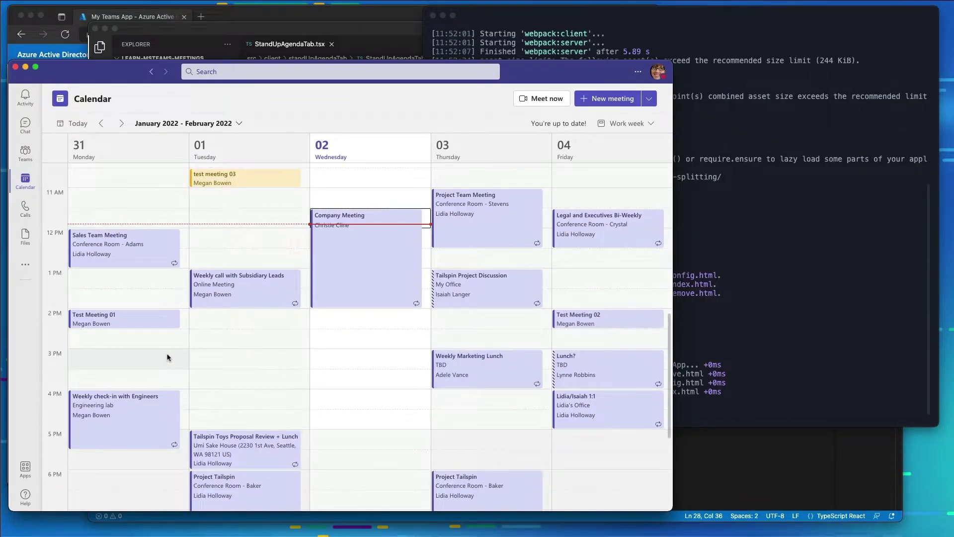
Open Test Meeting 01's app management and upload learnmsteamsmeetingsapps.zip as a custom app.
double_click(142, 319)
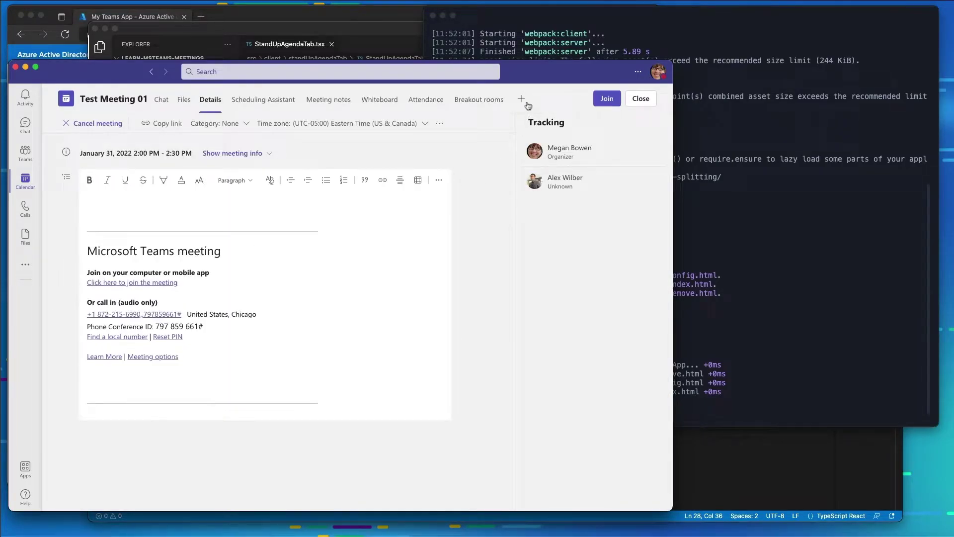
left_click(528, 103)
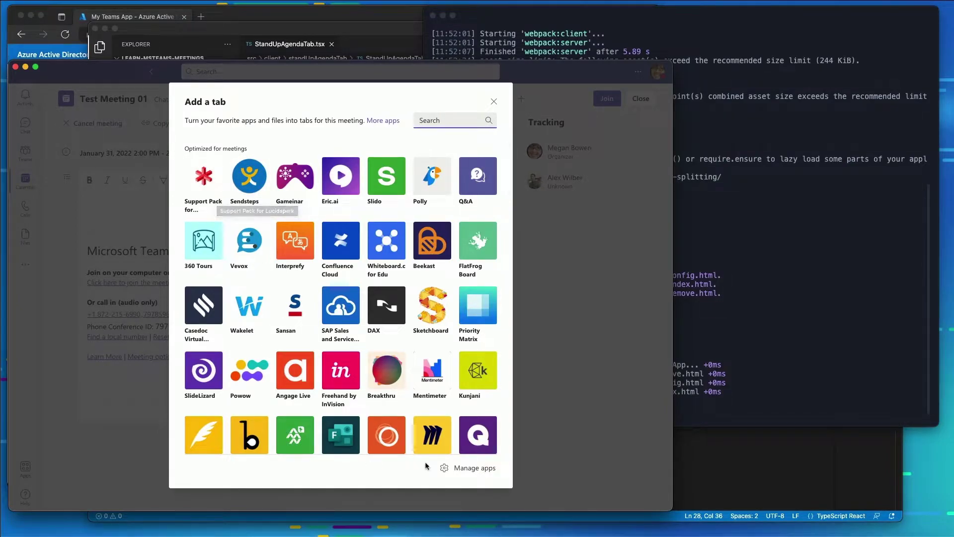
left_click(469, 467)
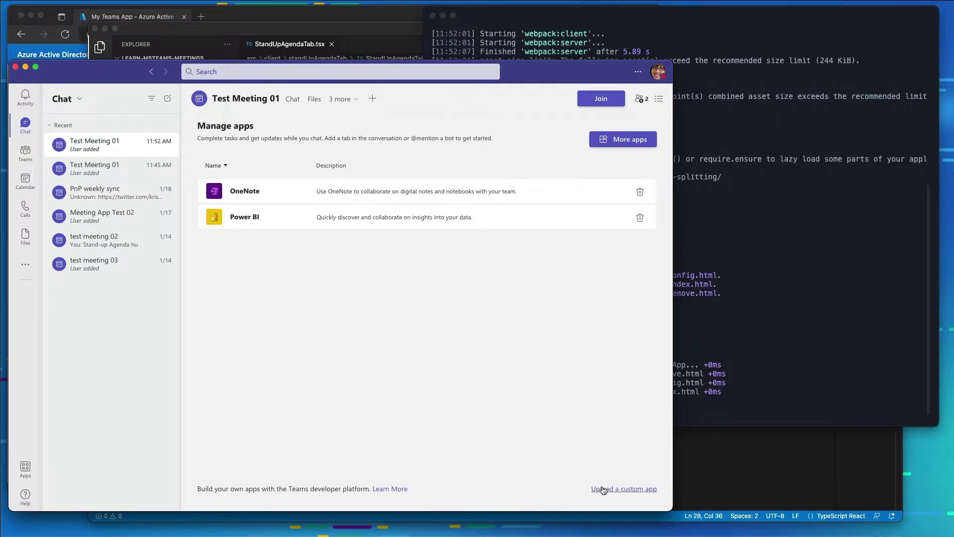
left_click(420, 119)
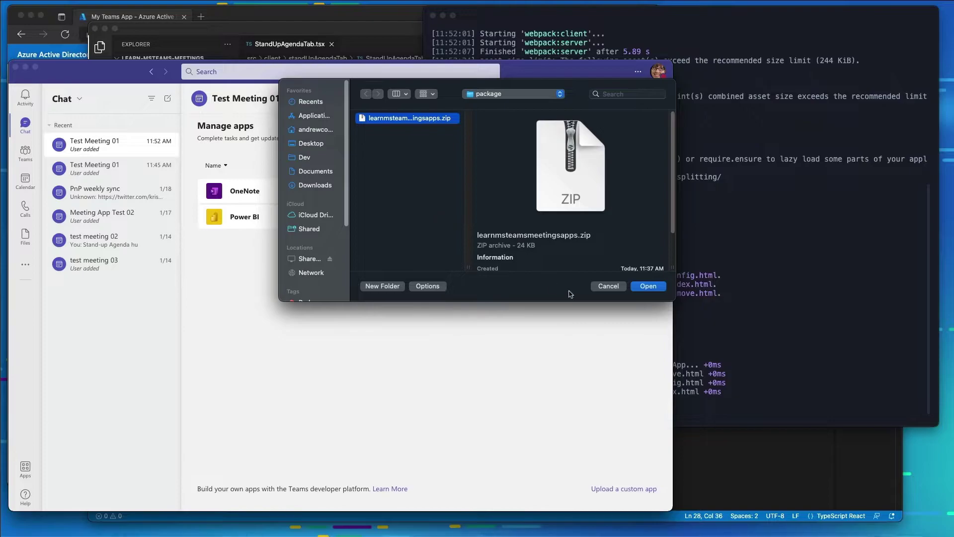
left_click_drag(688, 303, 747, 377)
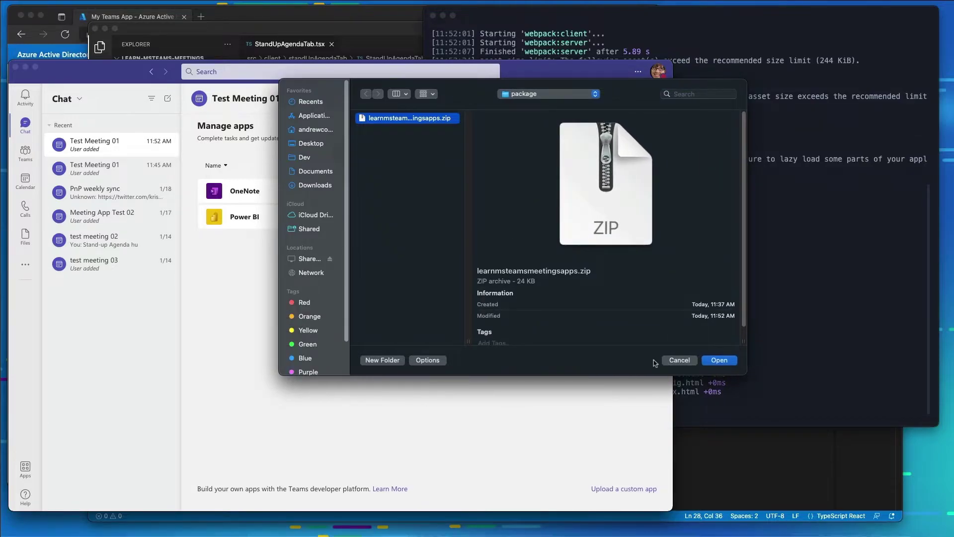
left_click(712, 360)
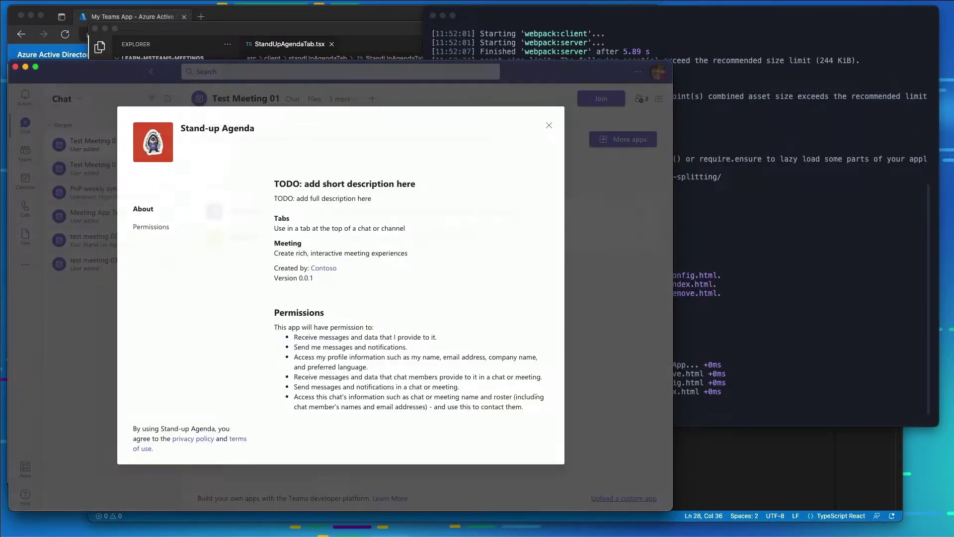
Add the Stand-up Agenda app to Test Meeting 01 as a tab, leaving its configuration value empty.
left_click(198, 191)
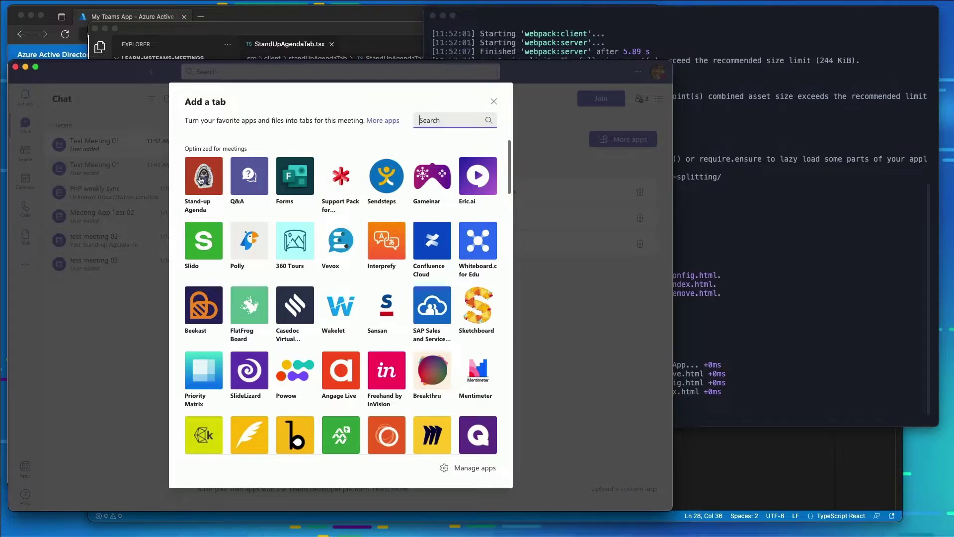
left_click(201, 178)
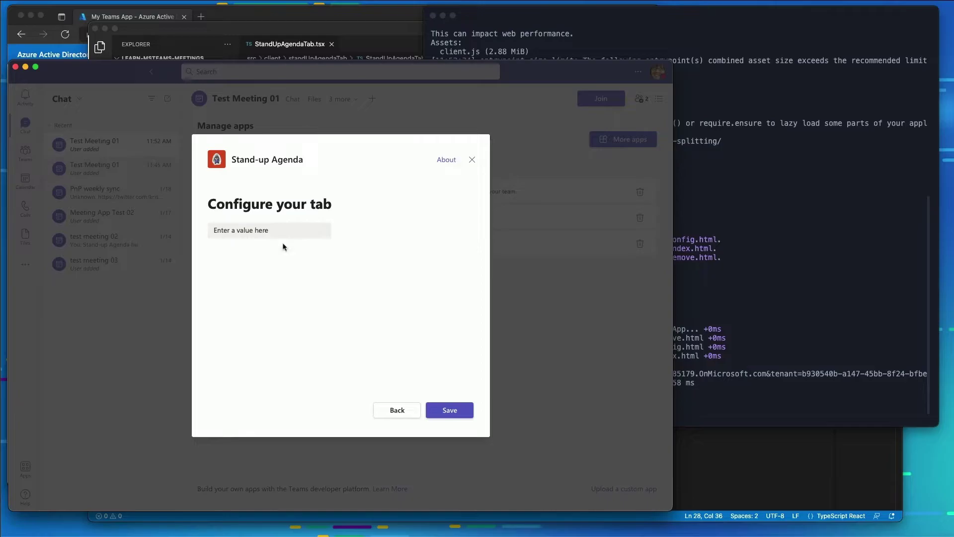
left_click(452, 412)
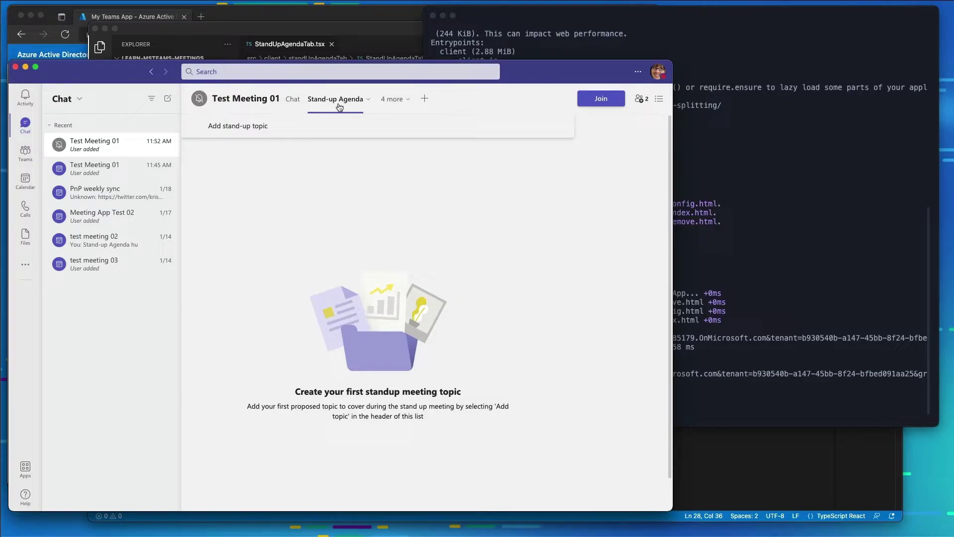
Reopen Test Meeting 01 from the calendar, look for the Stand-up Agenda among its tabs, and close the meeting.
left_click(293, 99)
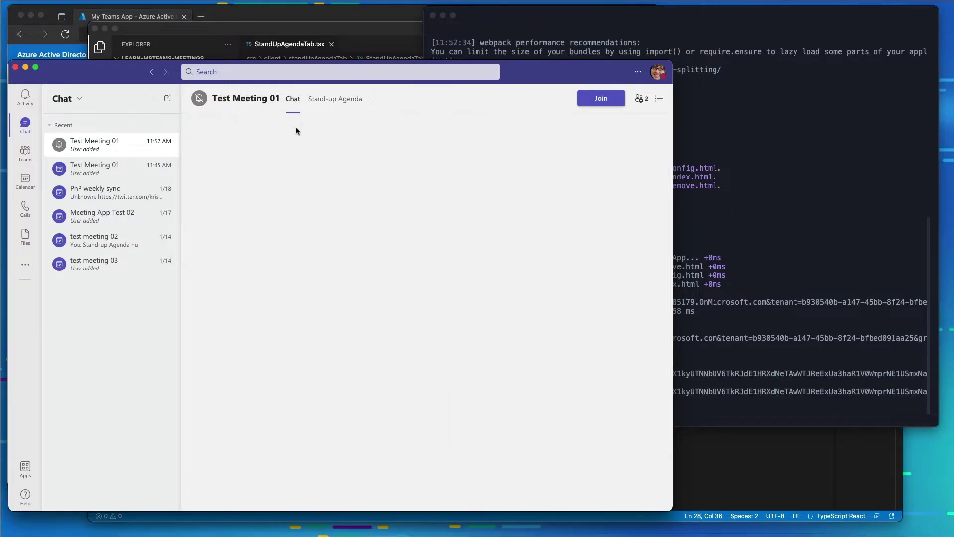
left_click(26, 180)
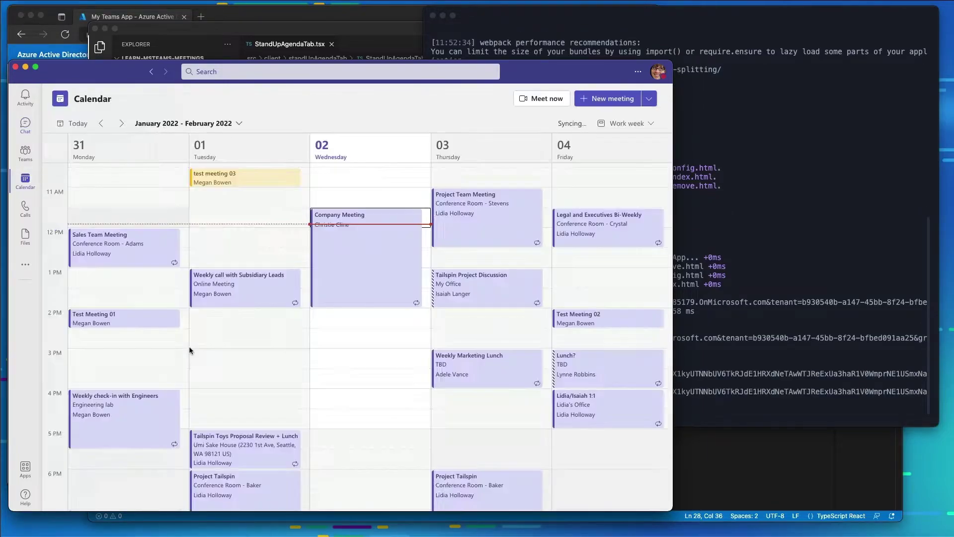
double_click(142, 320)
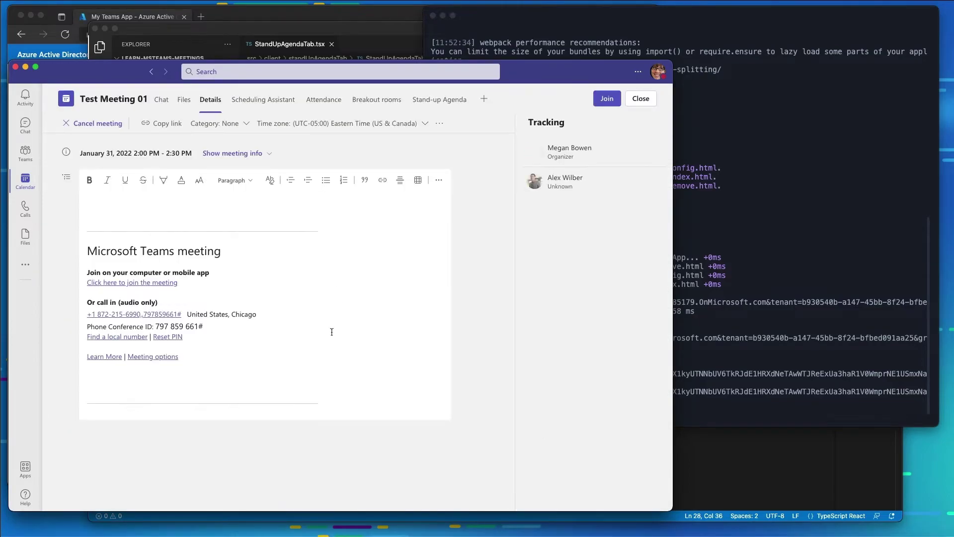
left_click(540, 100)
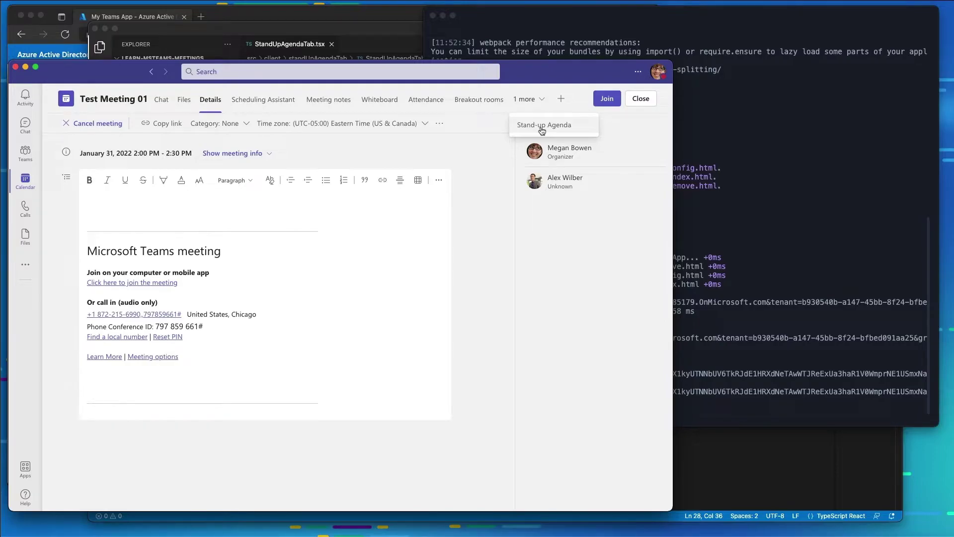
left_click(640, 99)
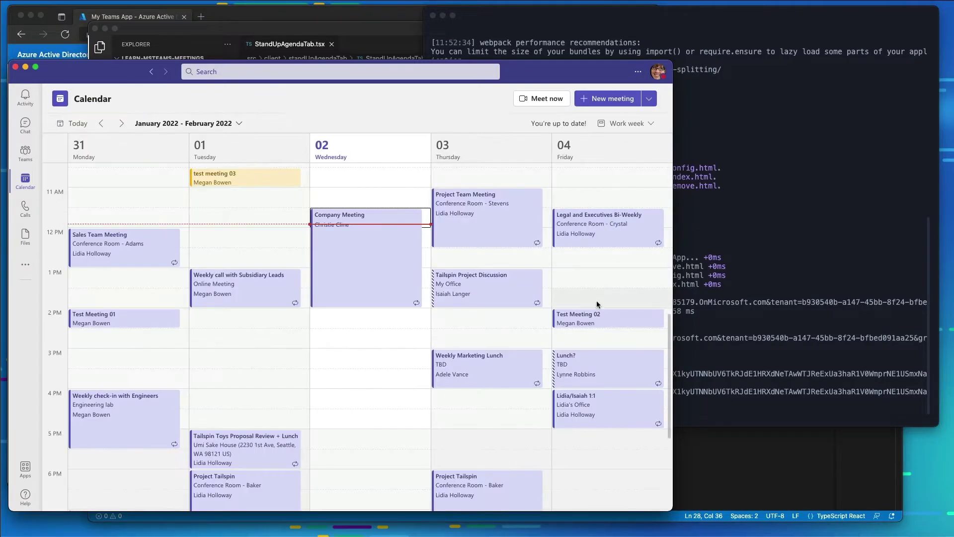
Add the Stand-up Agenda tab to Test Meeting 02 on Friday and return to the calendar.
double_click(616, 318)
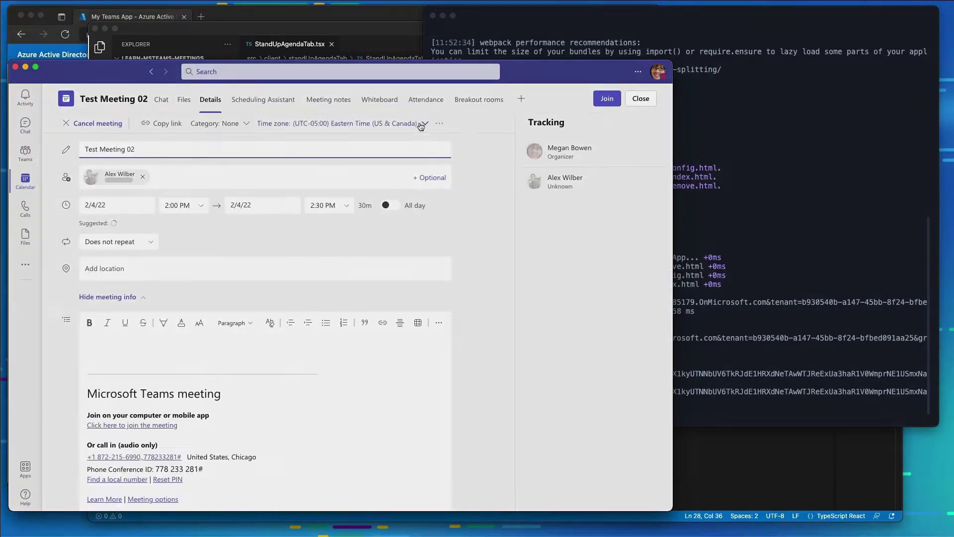
left_click(528, 100)
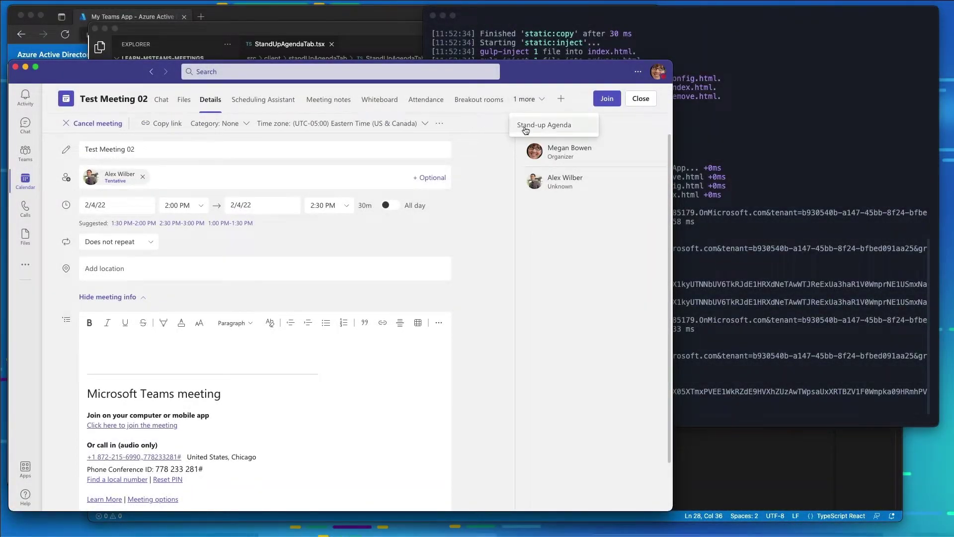
left_click(525, 128)
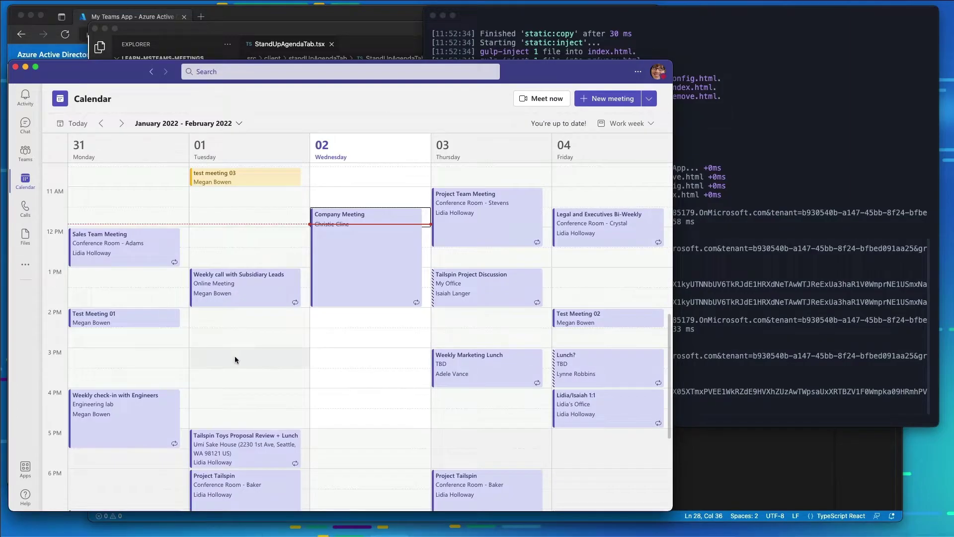
Open the Stand-up Agenda tab of Test Meeting 01 and submit "Intro new team member" as a stand-up topic.
double_click(146, 321)
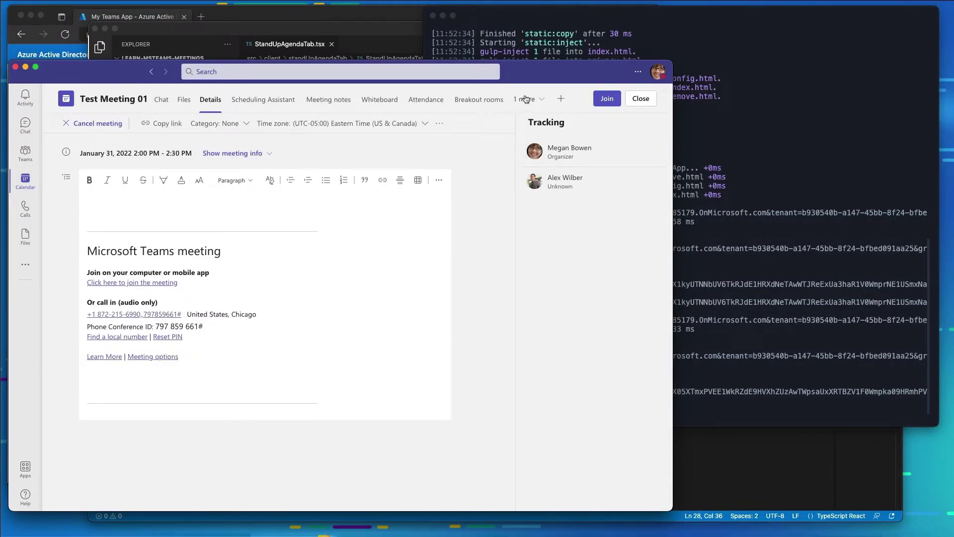
left_click(526, 99)
left_click(530, 130)
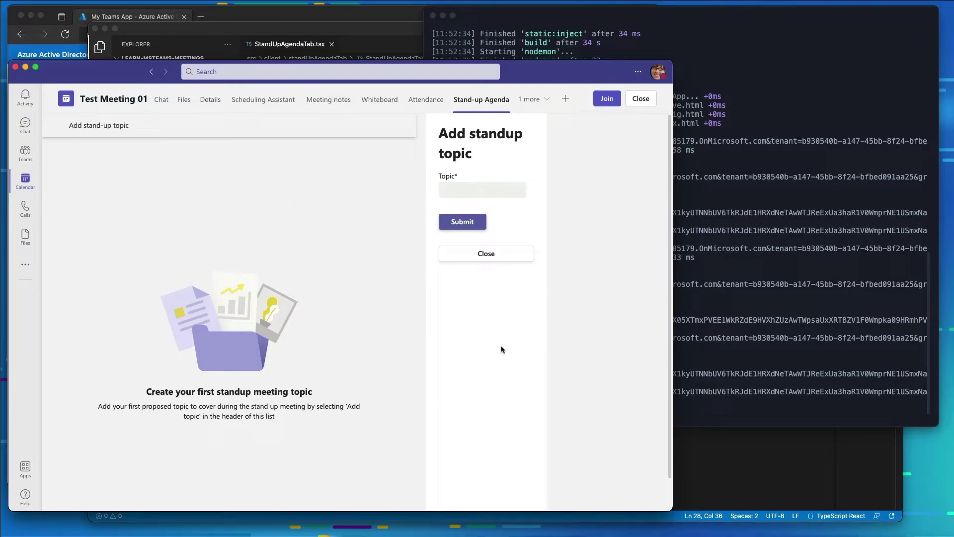
left_click(480, 190)
type("Intro n")
type("ew neam member")
left_click(466, 220)
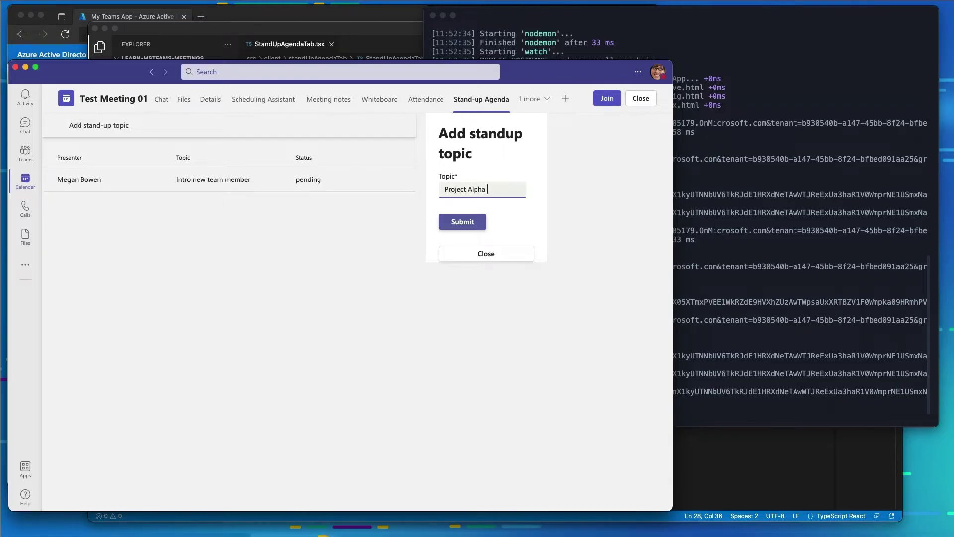
Submit "Project Alpha launch schedule" and "Project Beta - new features" as stand-up topics, dismiss the form and close Test Meeting 01.
type("Project Alpha launch schedule")
left_click(441, 218)
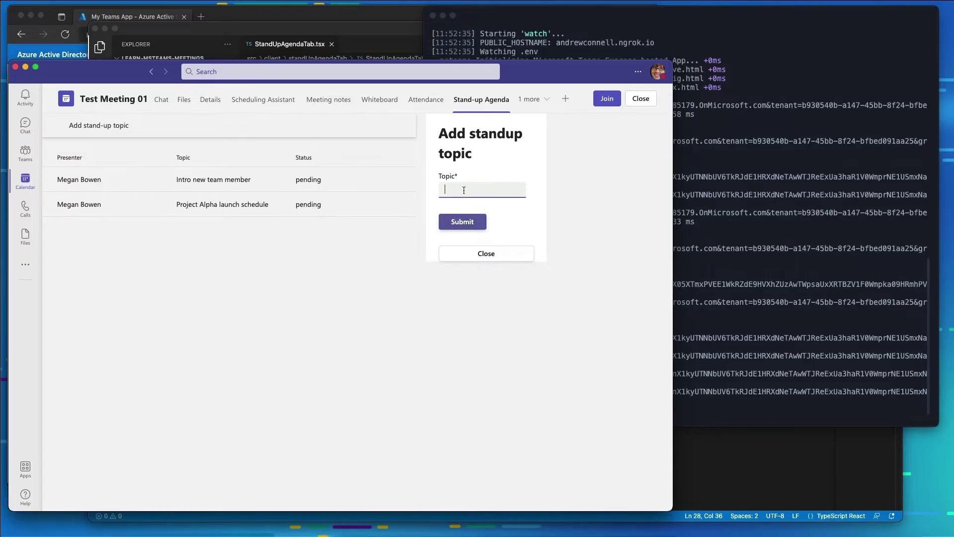
type("Project Beta")
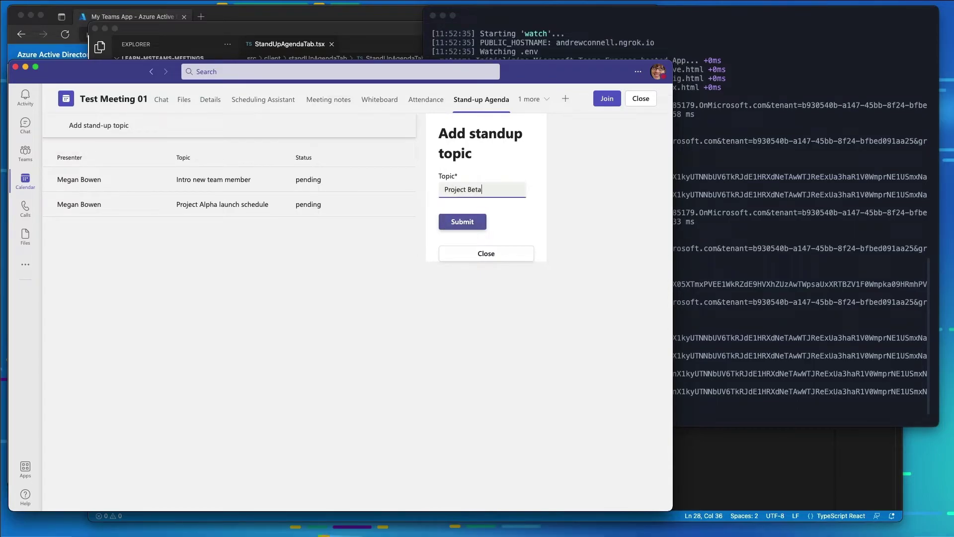
type(" - new features")
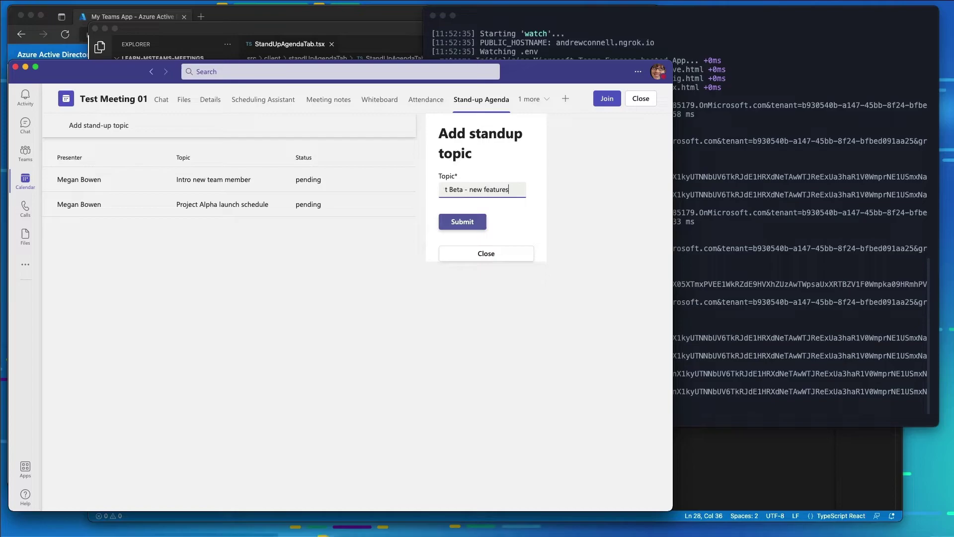
left_click(461, 220)
left_click(467, 248)
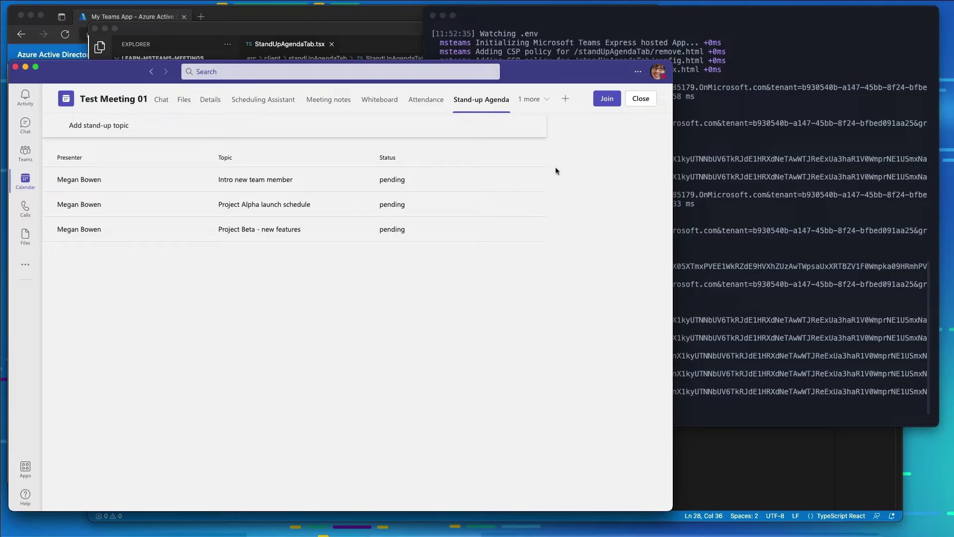
left_click(640, 99)
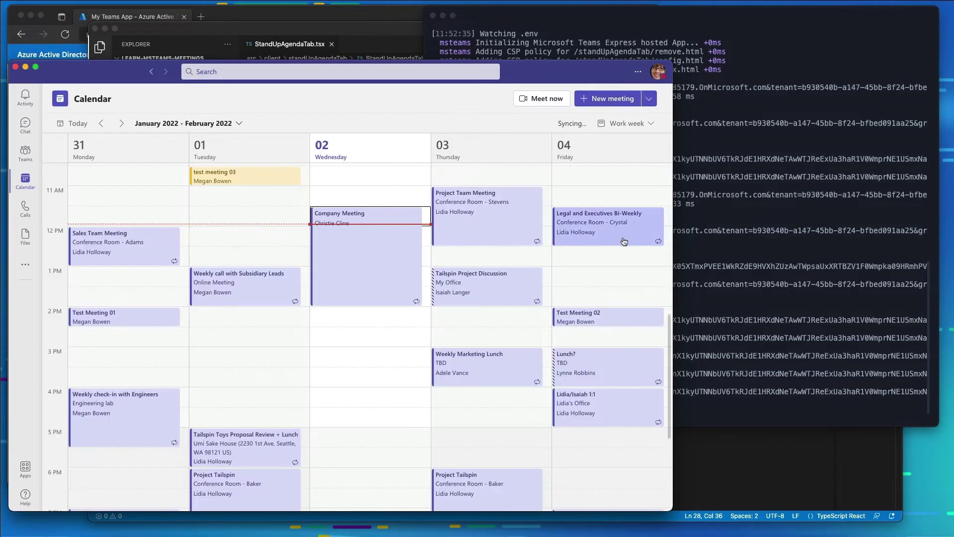
Open Test Meeting 02 on Friday from the calendar and view its Stand-up Agenda for any topics.
left_click(615, 316)
double_click(615, 316)
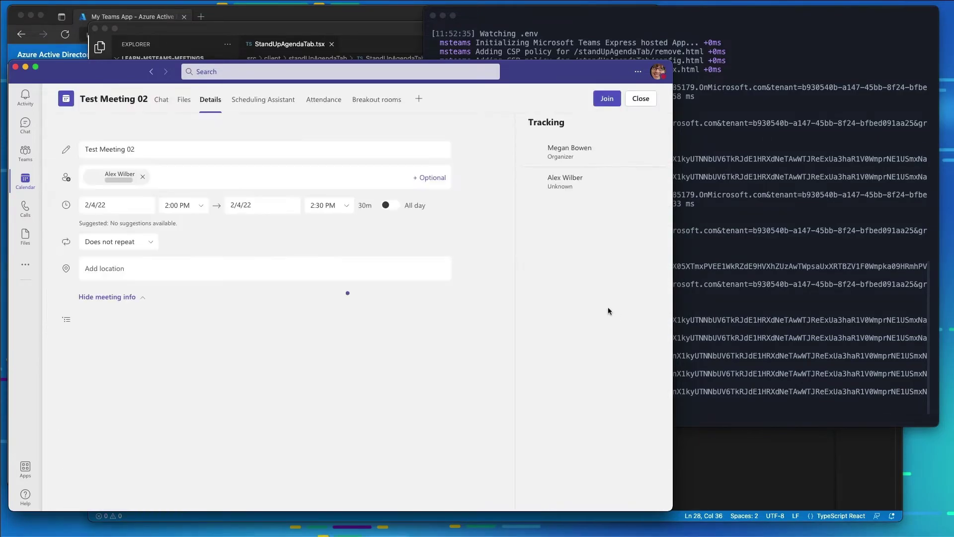
left_click(522, 100)
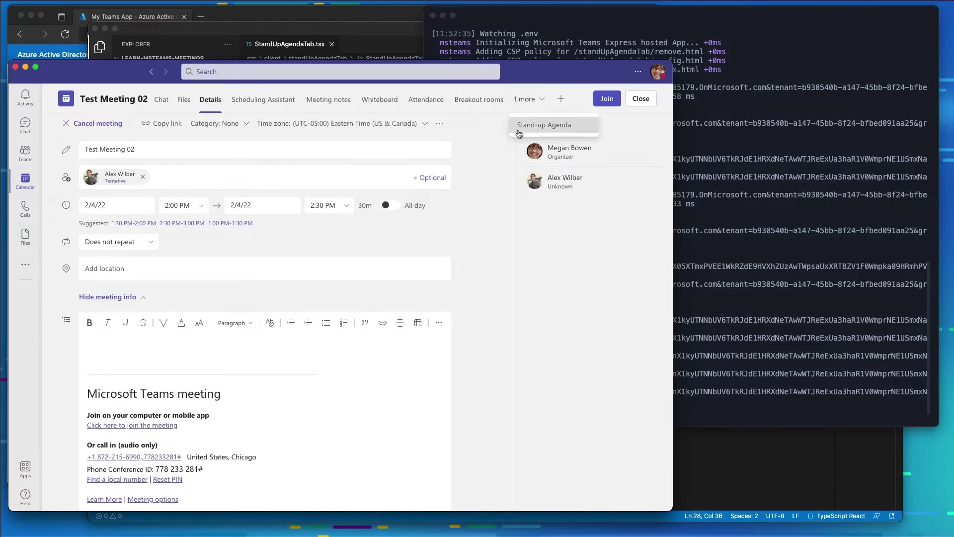
left_click(542, 128)
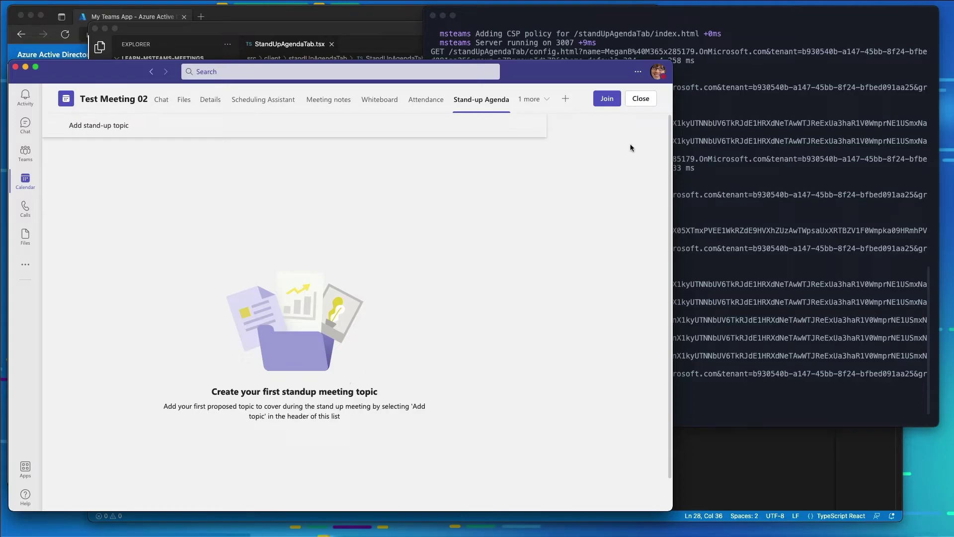
Close Test Meeting 02 and reopen the Stand-up Agenda of Test Meeting 01 on Monday to check its topics.
left_click(640, 98)
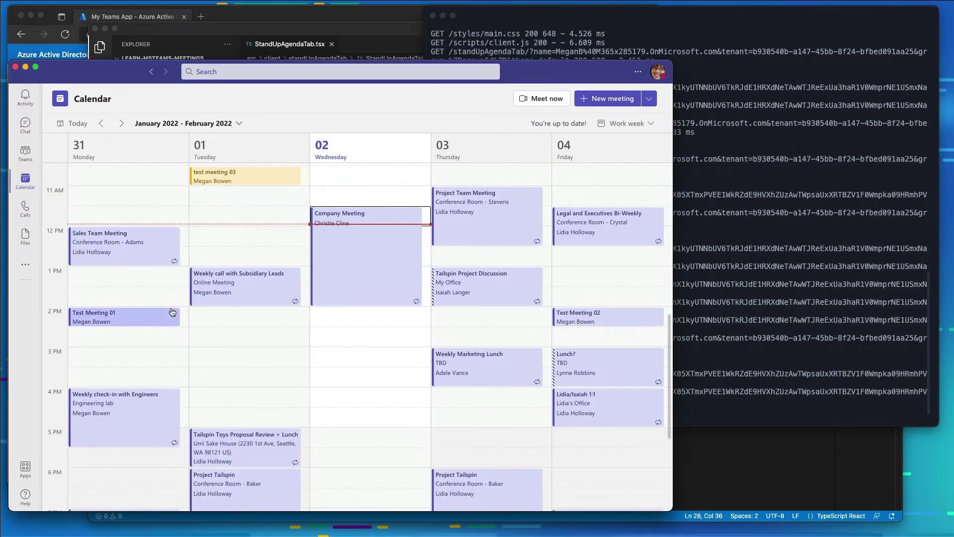
double_click(149, 320)
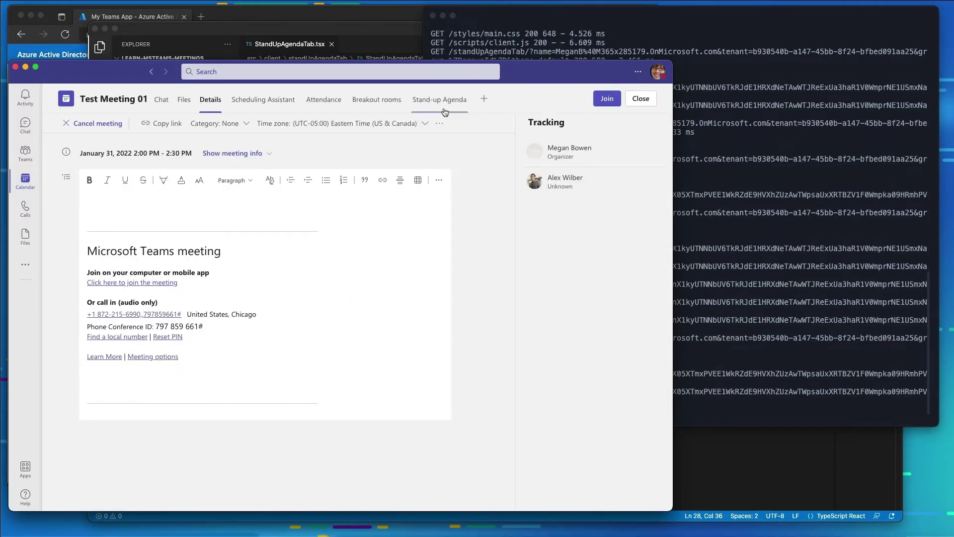
left_click(482, 101)
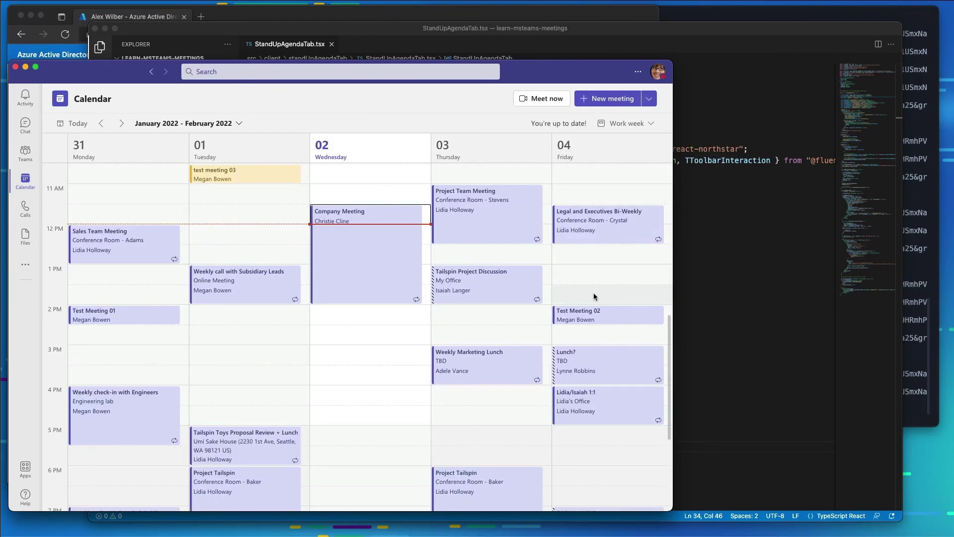
Reopen Friday's Test Meeting 02 for editing and show its Stand-up Agenda tab.
left_click(605, 313)
left_click(454, 297)
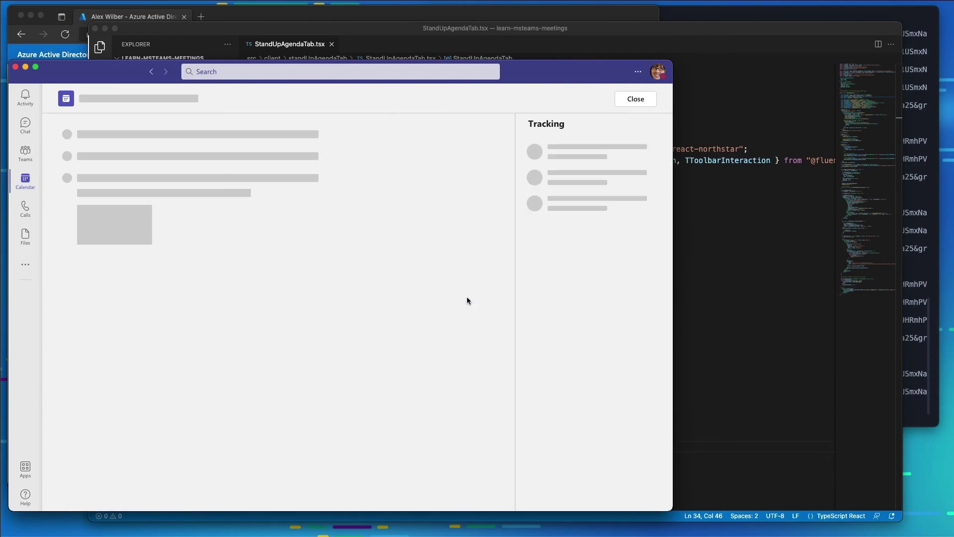
left_click(528, 99)
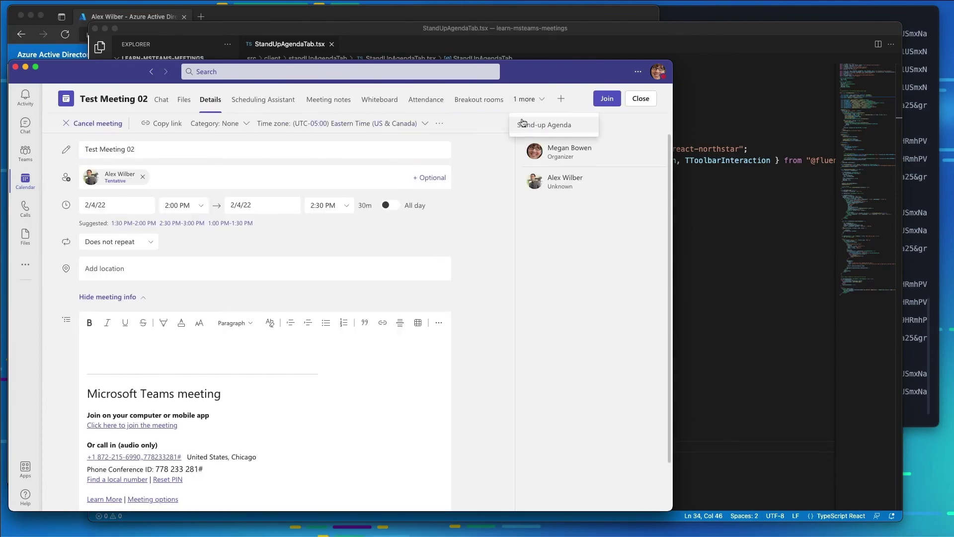
left_click(548, 123)
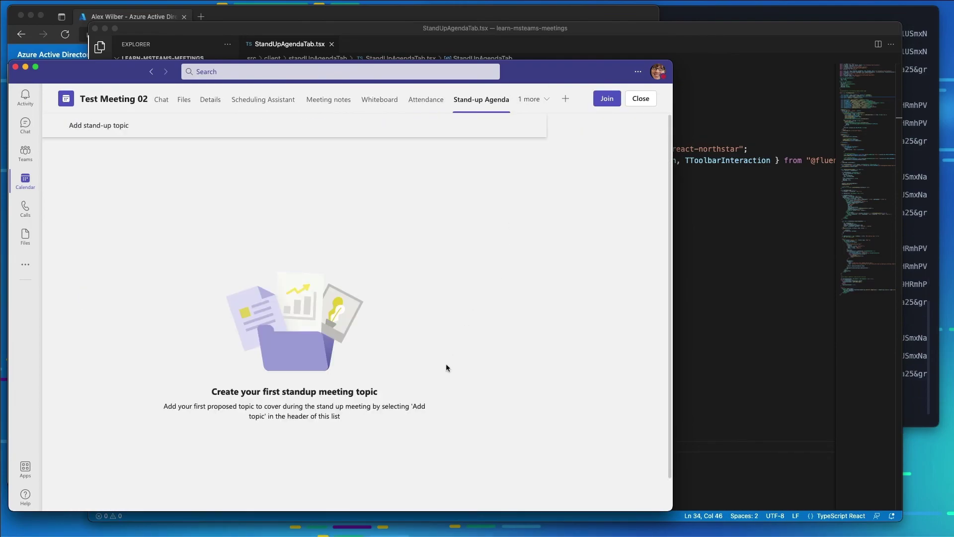